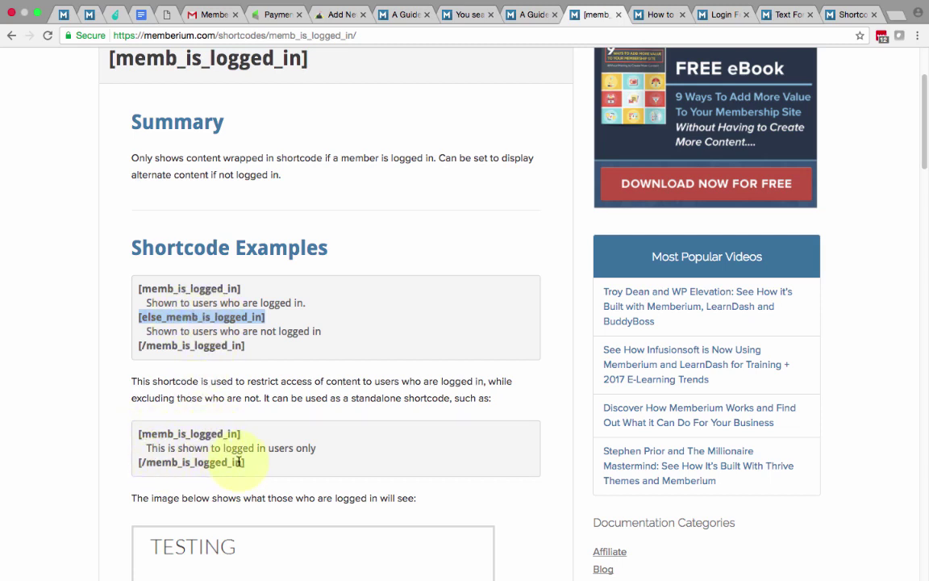
Copy the full memb_is_logged_in example with its else branch and paste it above the memb_has_any_tag block in the new WordPress page, followed by blank lines
click(146, 461)
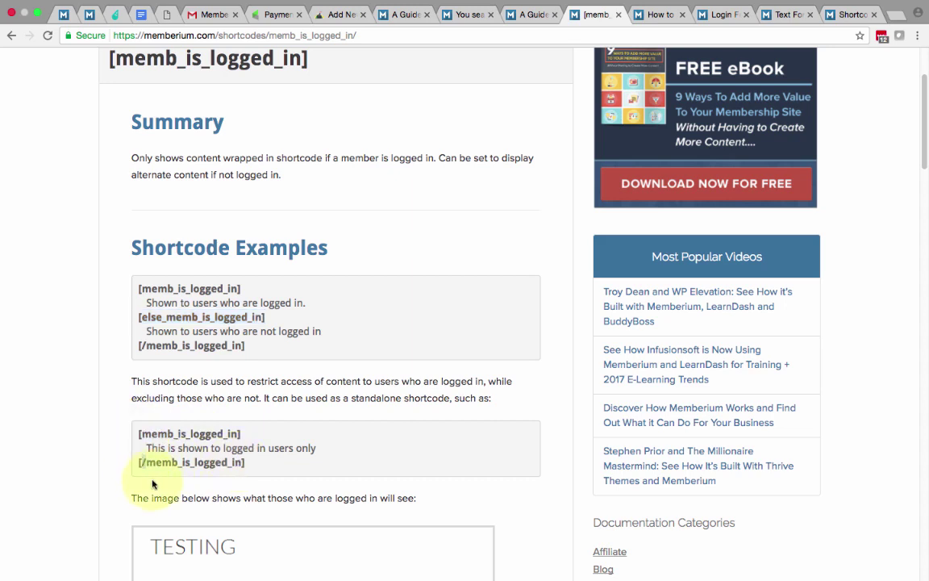
drag(250, 348, 135, 275)
key(super+c)
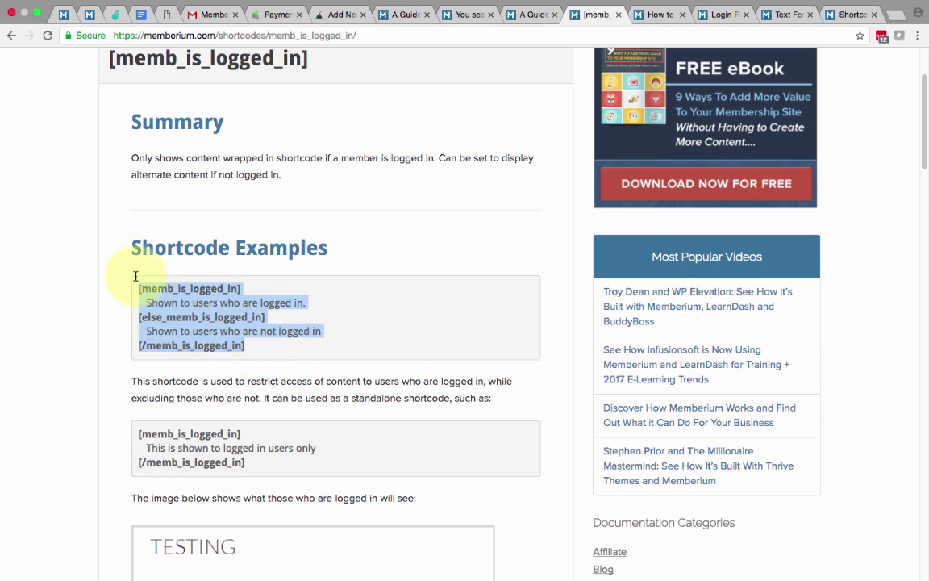
click(339, 15)
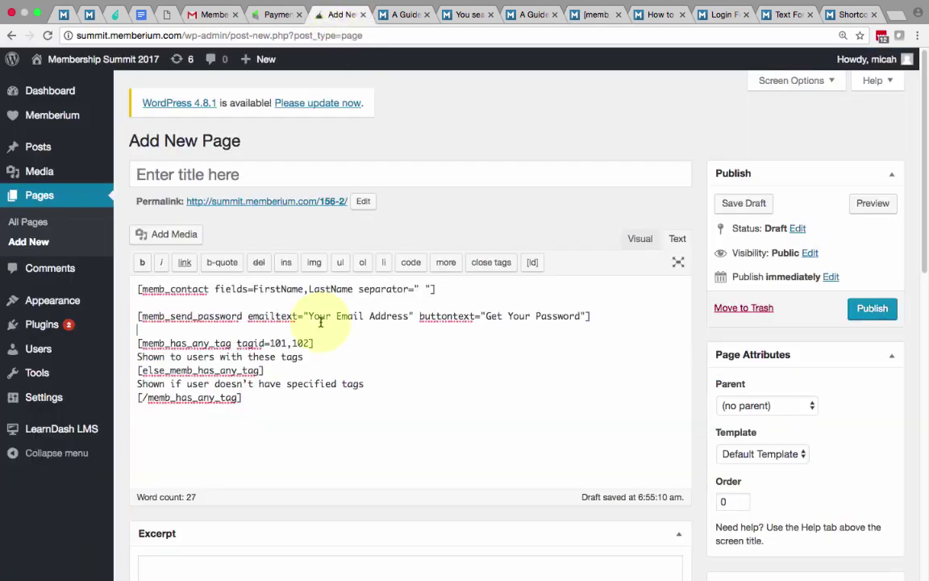
key(super+v)
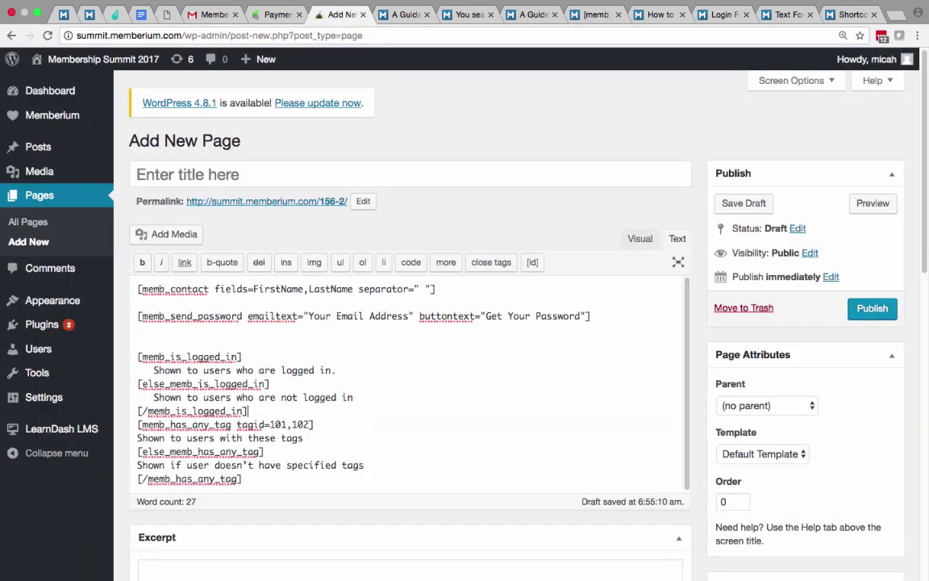
key(Return)
key(Return)
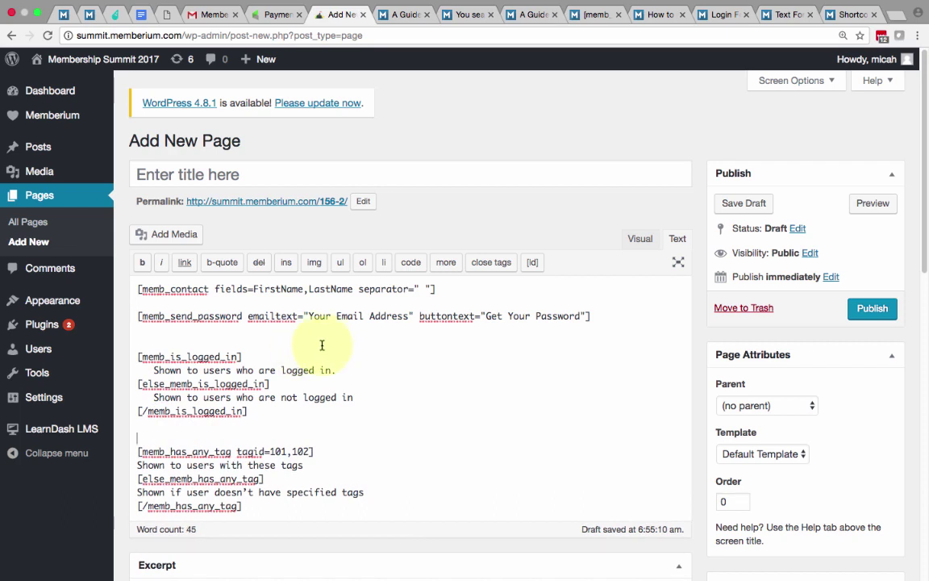
Move the memb_has_any_tag block inside the memb_is_logged_in shortcode, replacing the line "Shown to users who are logged in."
drag(154, 370, 337, 369)
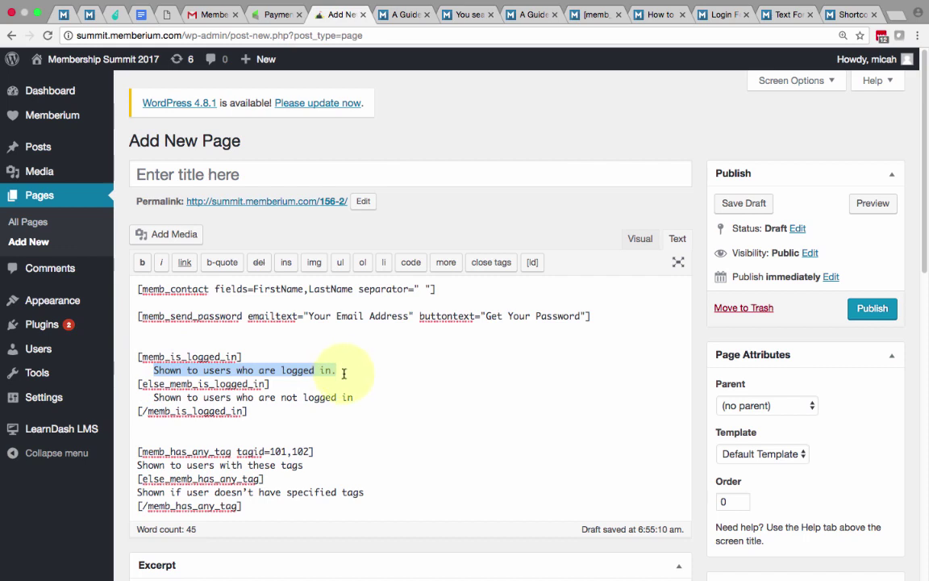
scroll(306, 435, down, 1)
drag(247, 485, 130, 429)
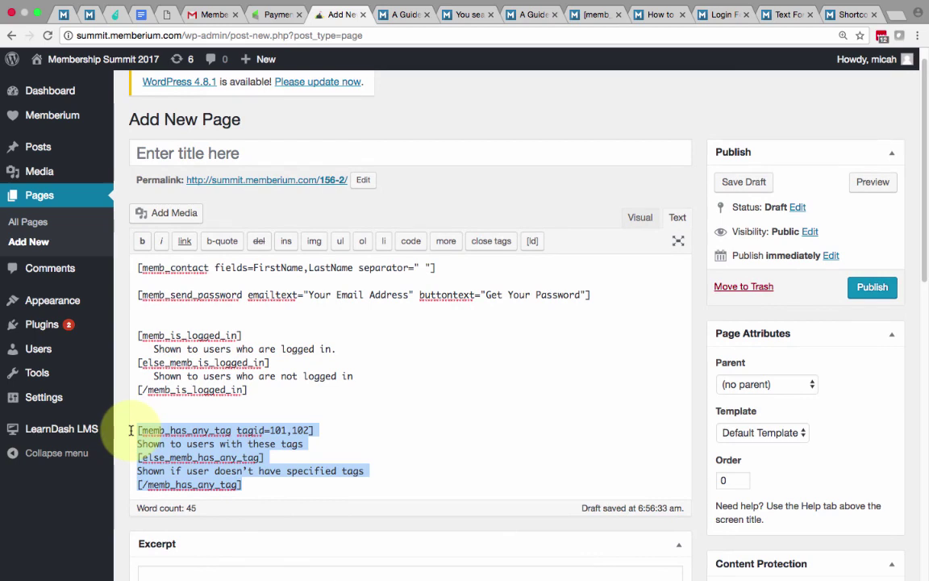
key(BackSpace)
click(153, 348)
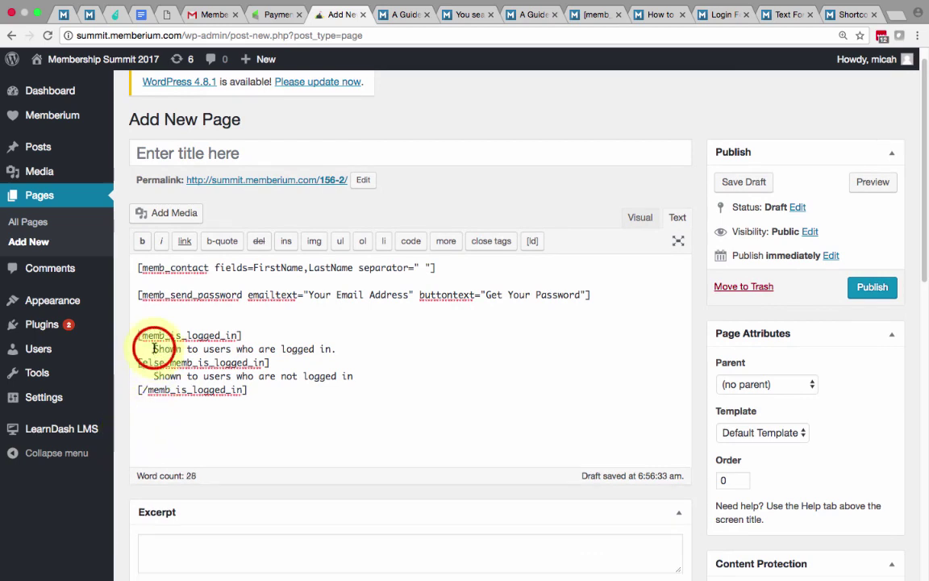
drag(153, 348, 340, 350)
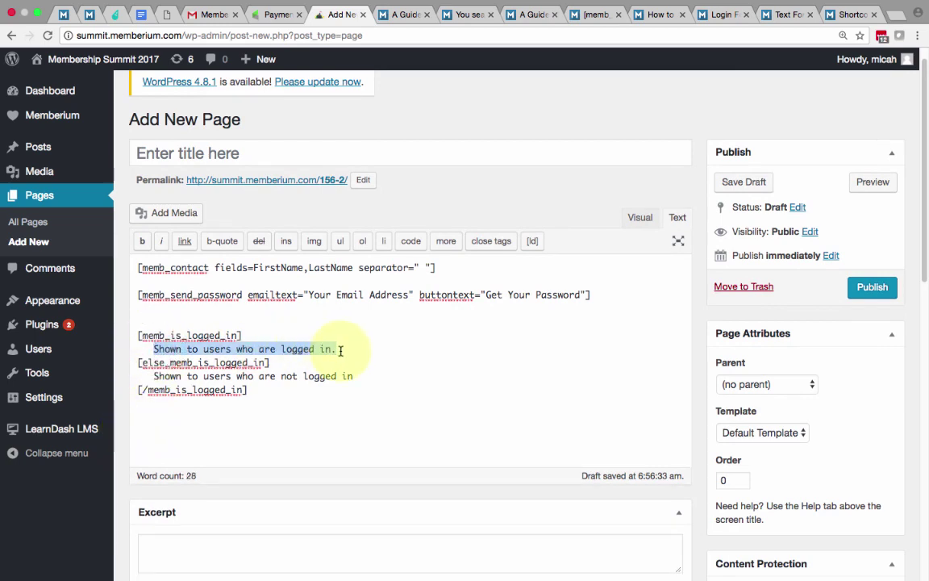
key(ctrl+v)
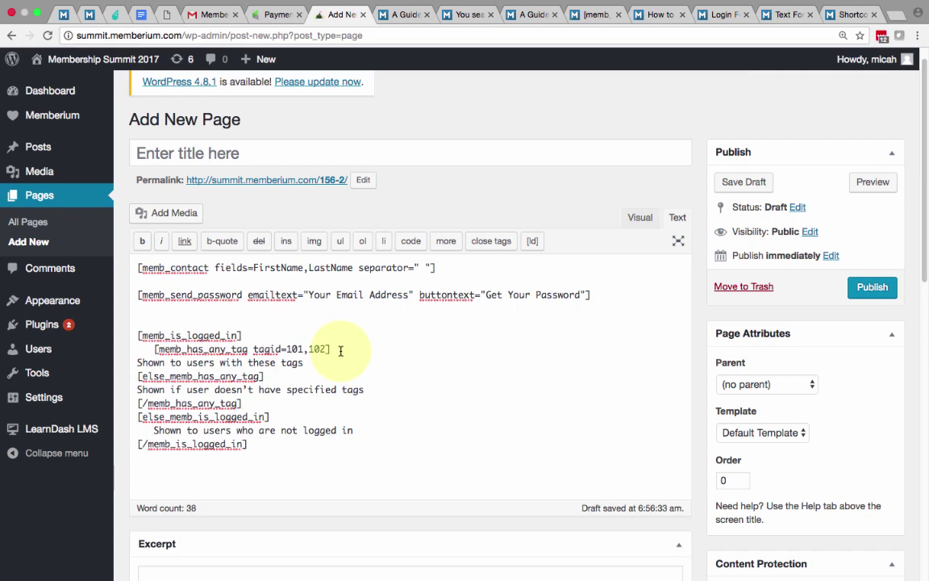
Indent the remaining lines of the nested memb_has_any_tag block to align with its opening shortcode
click(136, 362)
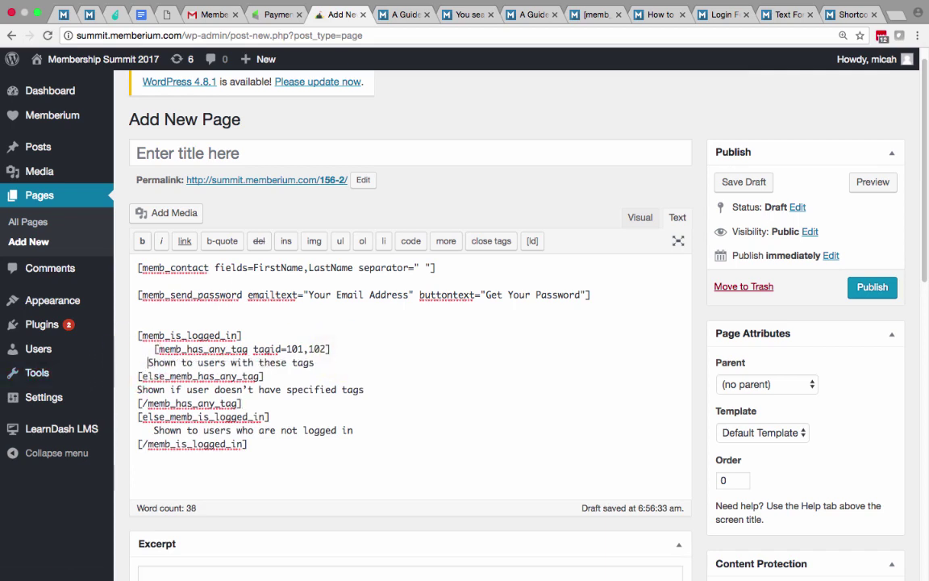
click(137, 376)
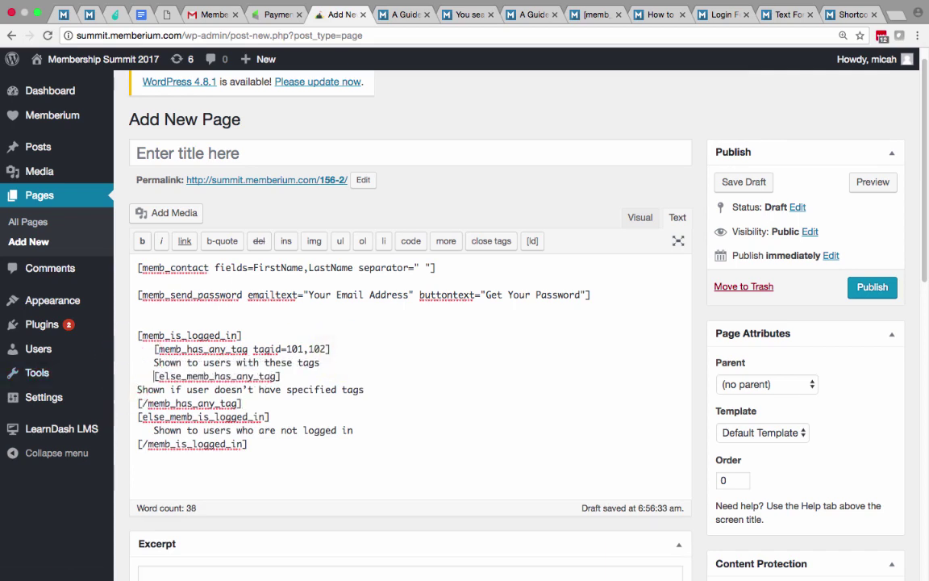
click(132, 389)
click(135, 403)
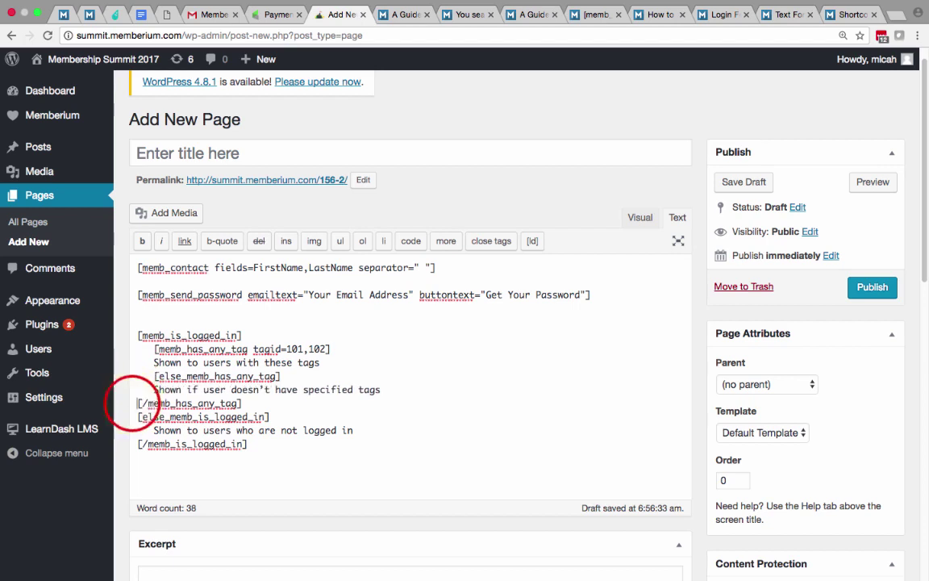
Review the nested shortcodes, examining the logged-in wrapper, the tag condition and the text of each else branch
drag(154, 349, 259, 404)
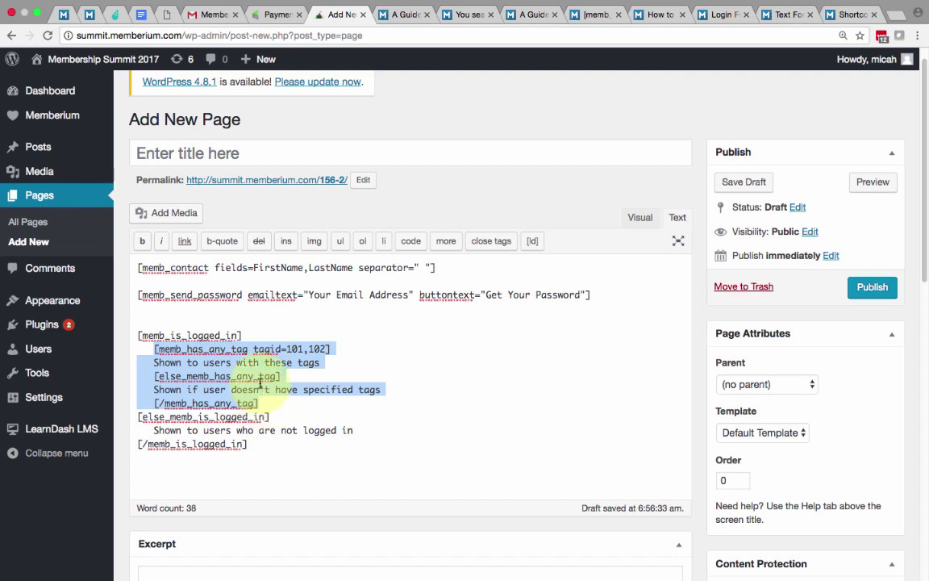
click(190, 348)
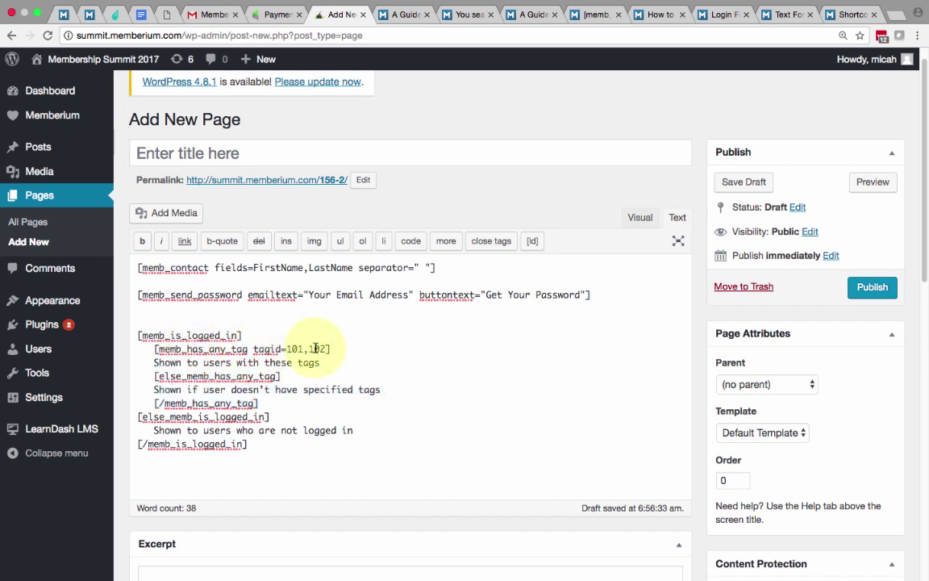
triple_click(276, 363)
drag(246, 335, 133, 337)
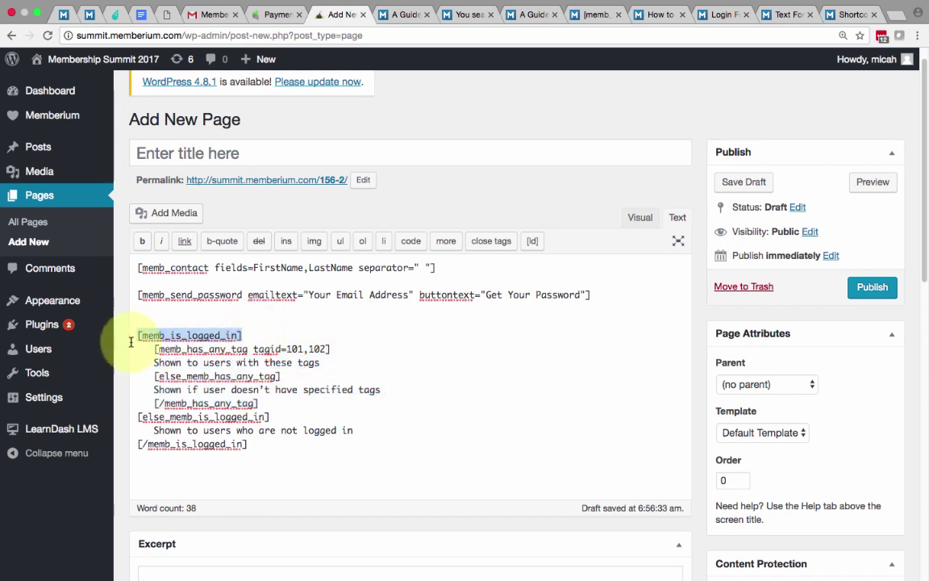
click(194, 389)
triple_click(193, 388)
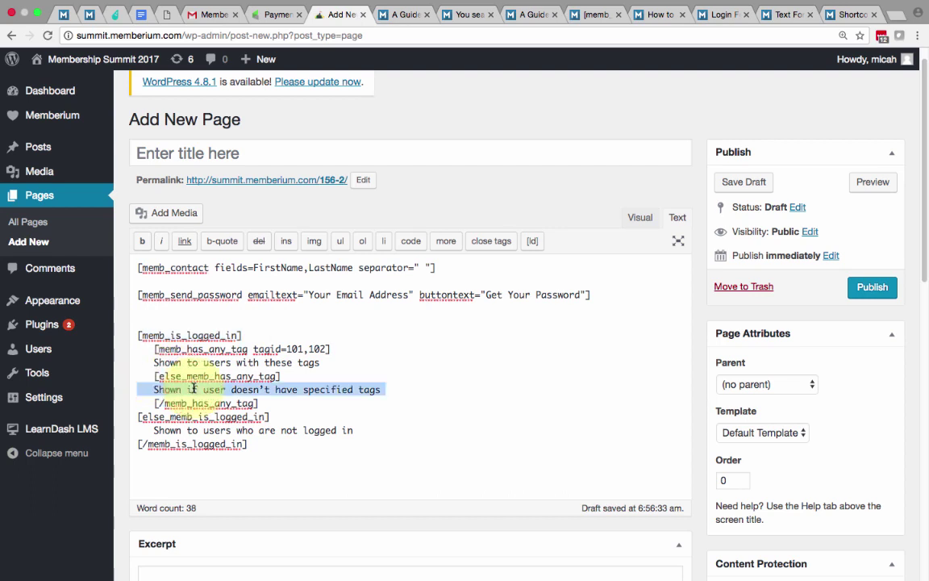
drag(143, 417, 265, 415)
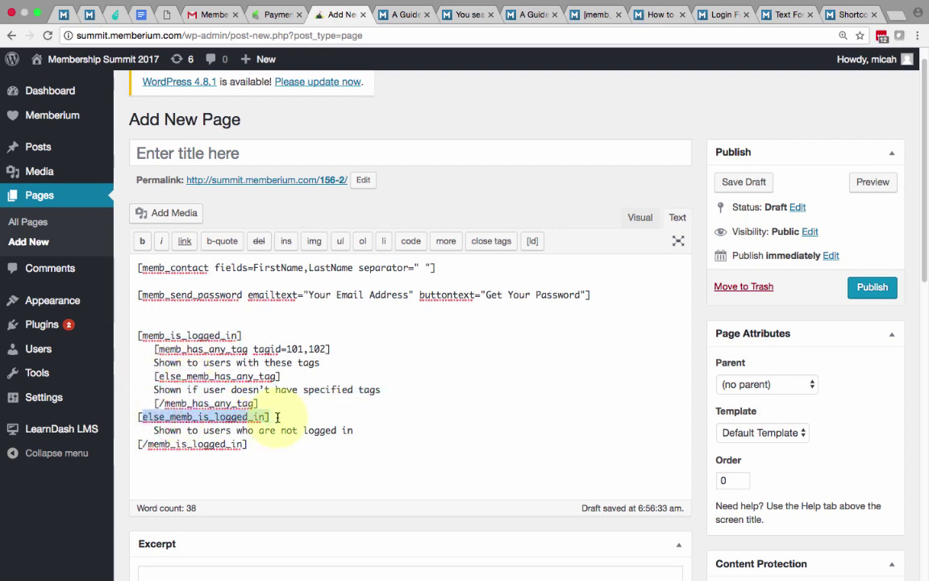
triple_click(222, 432)
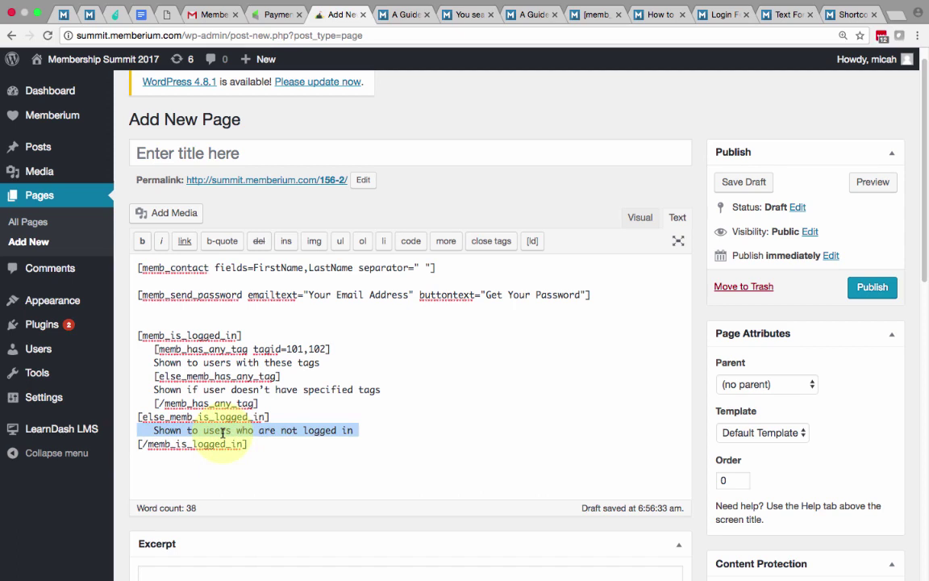
click(244, 348)
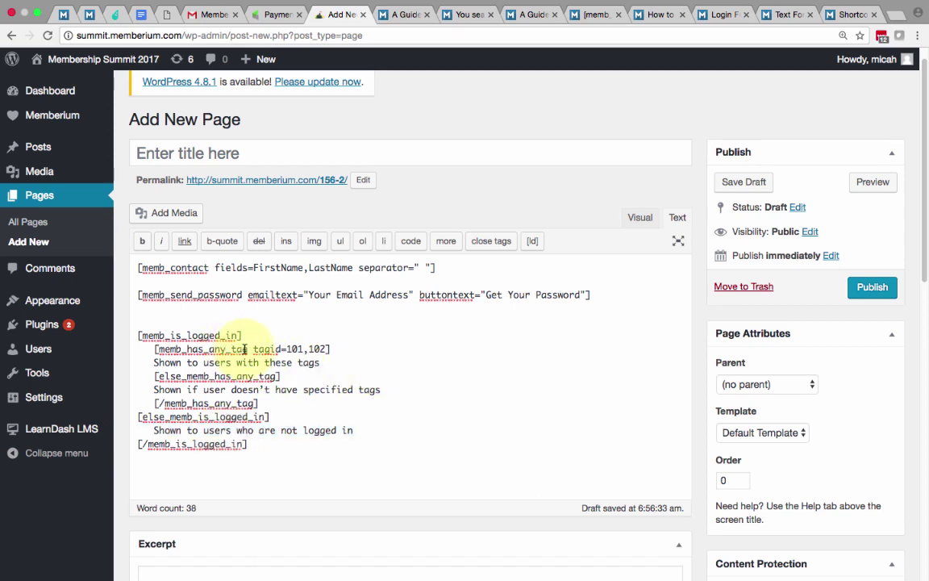
drag(247, 348, 153, 349)
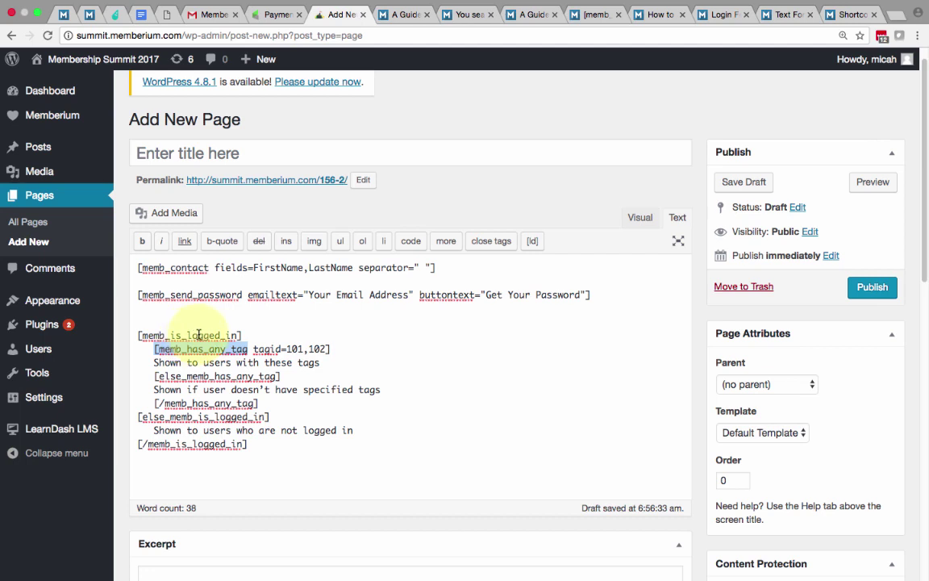
Replace "Shown to users with these tags" with "Hi", a copy of the memb_contact FirstName,LastName shortcode, and "you're looking nice today!"
click(440, 267)
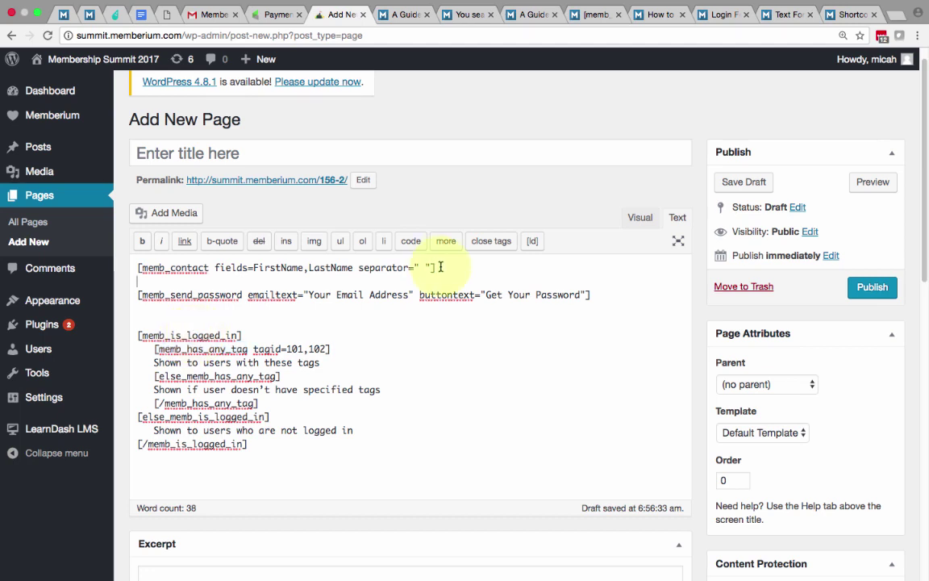
drag(440, 267, 134, 264)
key(ctrl+c)
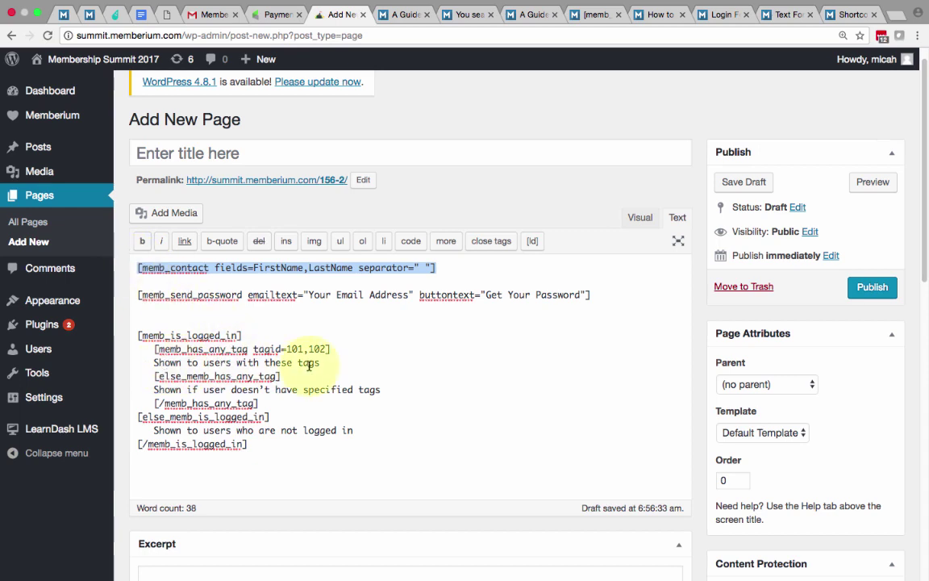
click(154, 362)
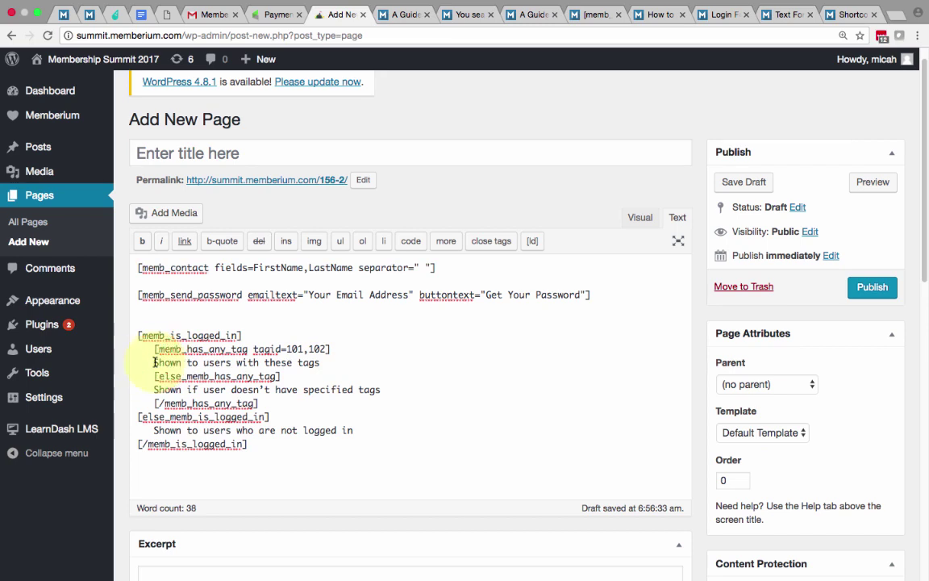
text(Hi)
key(ctrl+v)
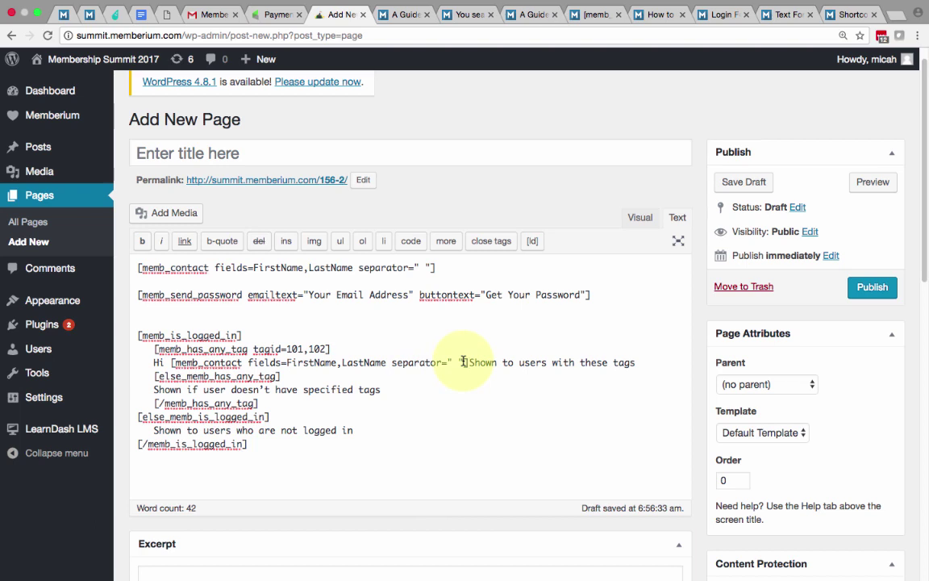
drag(463, 362, 642, 364)
text(you're l)
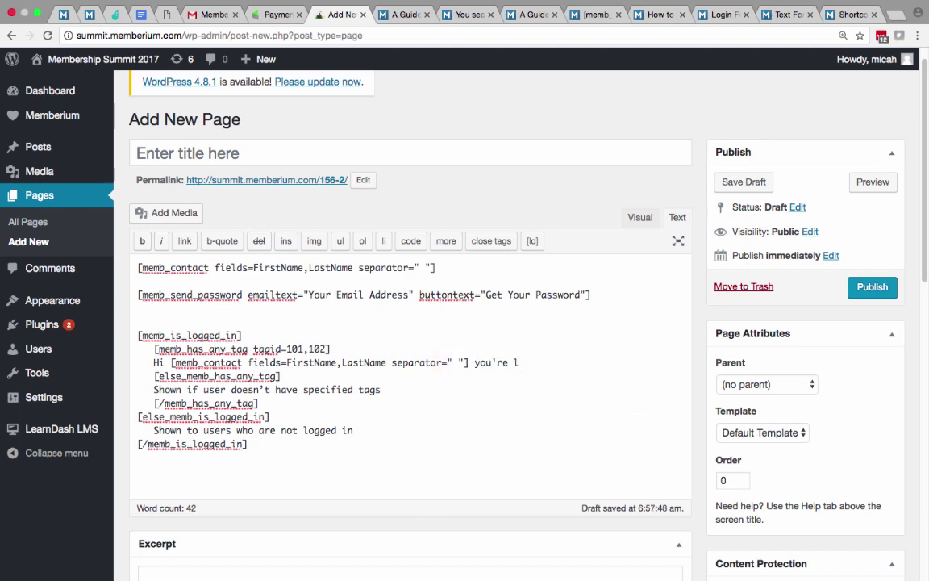
text(ooking nice today!)
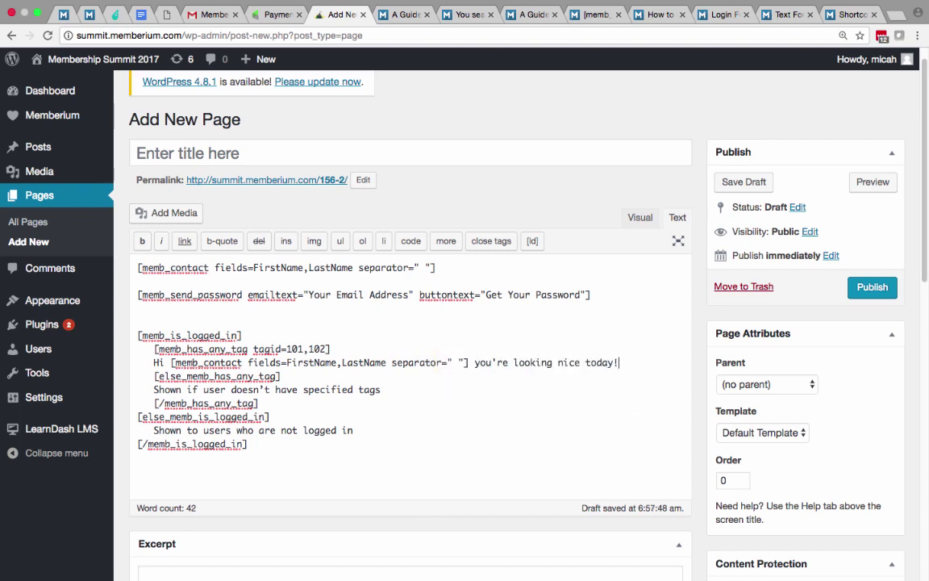
Replace "Shown if user doesn't have specified tags" with "Hi", the copied memb_contact shortcode, and "you don't have the tags!"
click(153, 389)
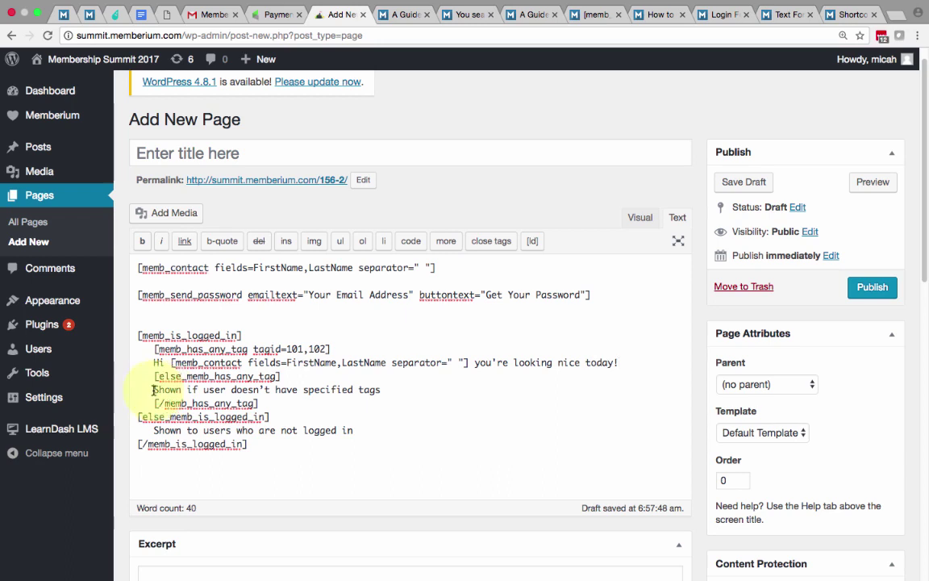
text(Hi)
key(super+v)
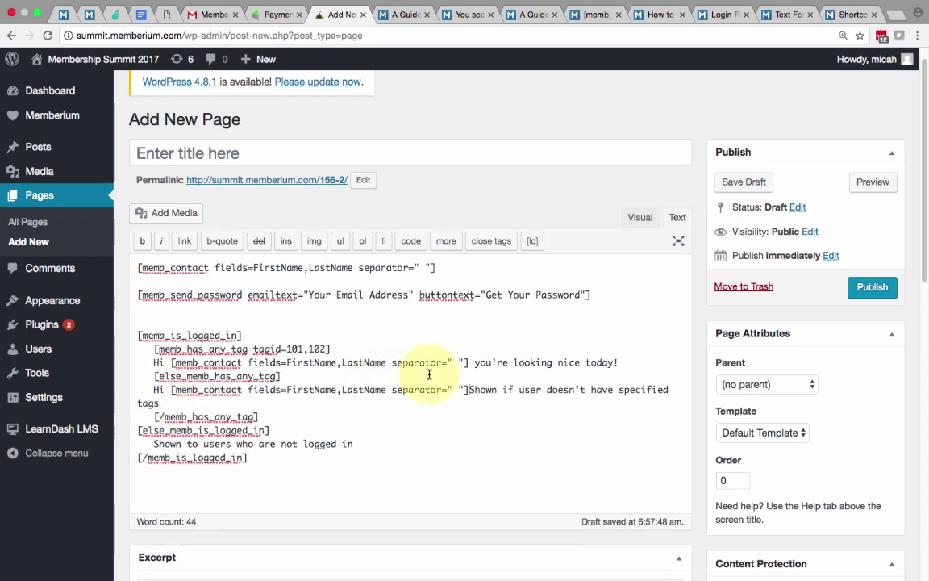
shift+click(257, 403)
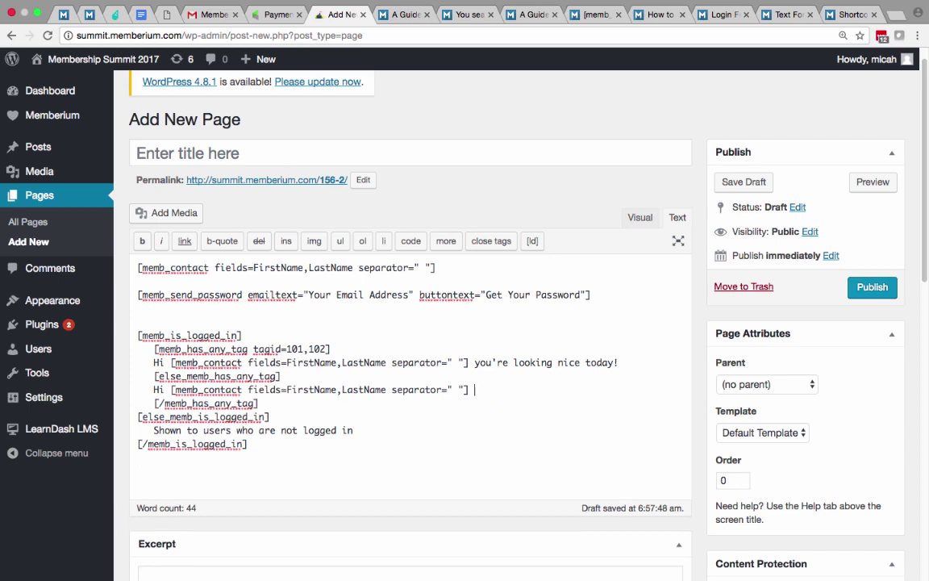
text(you don't have the tags!)
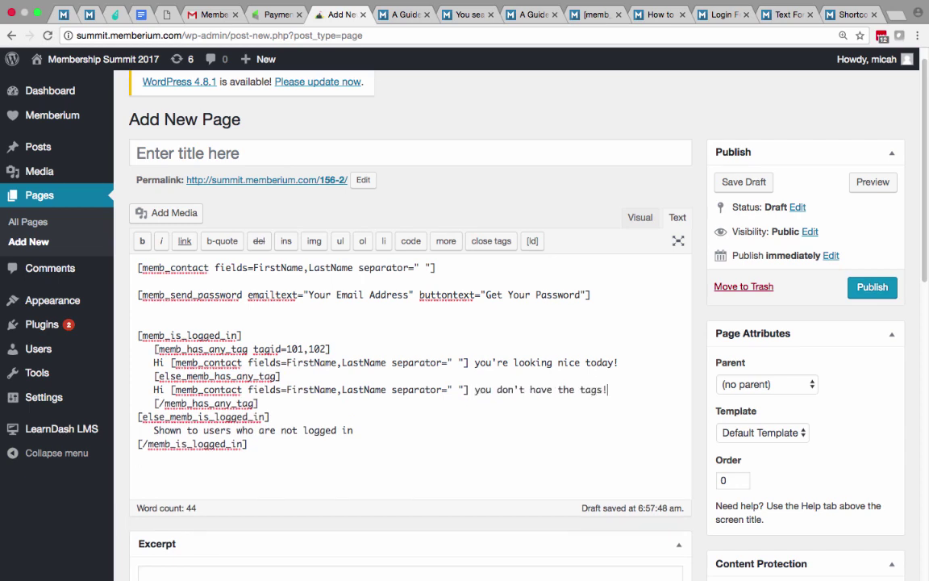
click(269, 361)
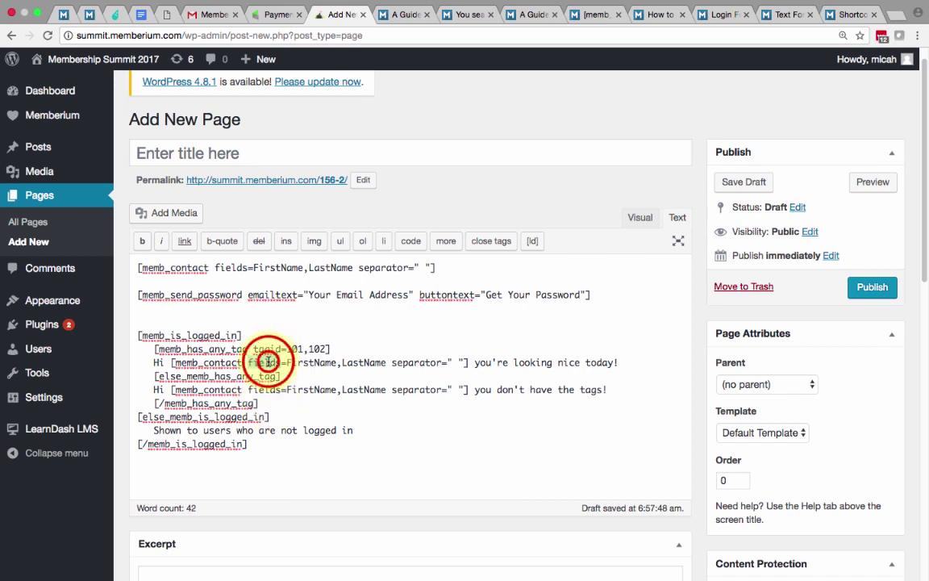
triple_click(269, 361)
triple_click(252, 348)
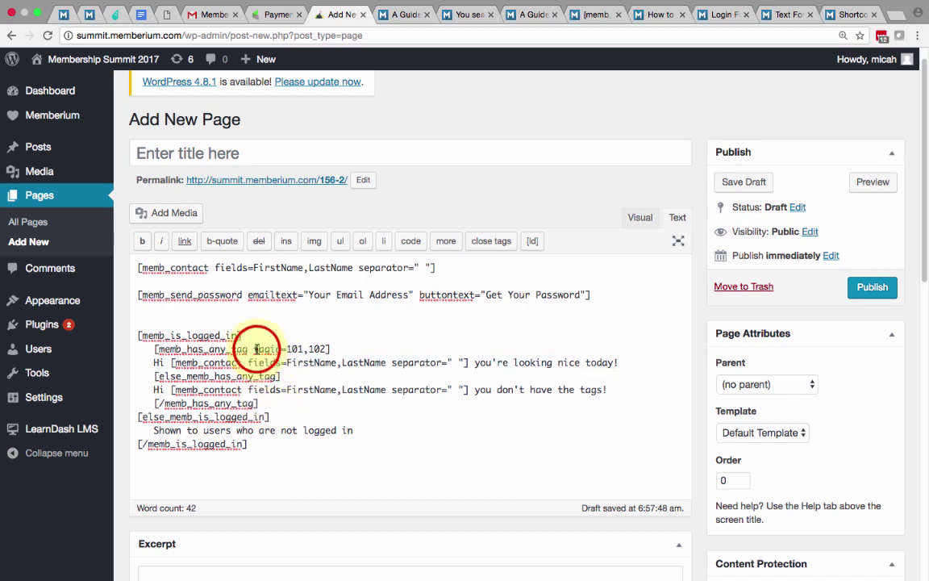
double_click(225, 333)
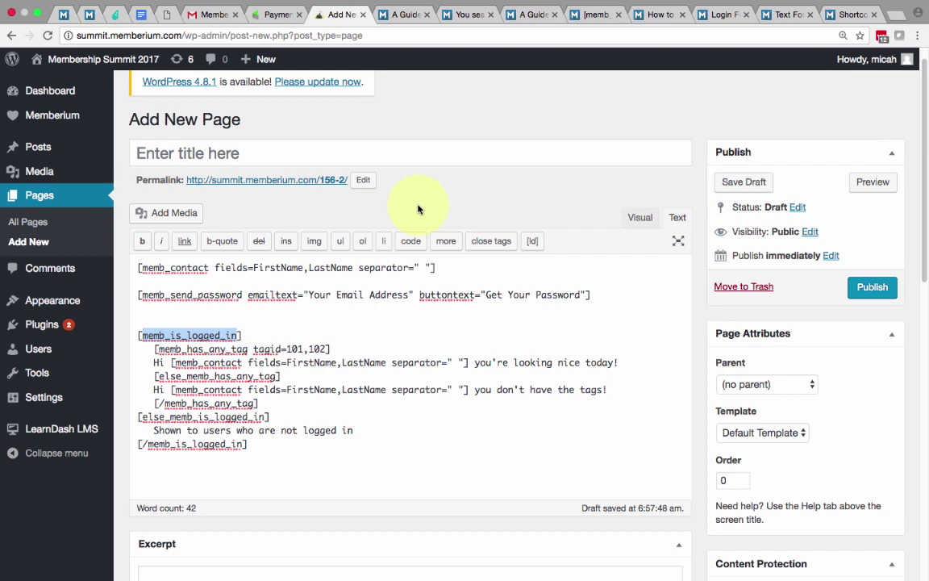
Open the memb_has_any_tag shortcode documentation on memberium.com and find its example of nesting numbered conditional shortcodes
click(588, 15)
drag(300, 35, 379, 36)
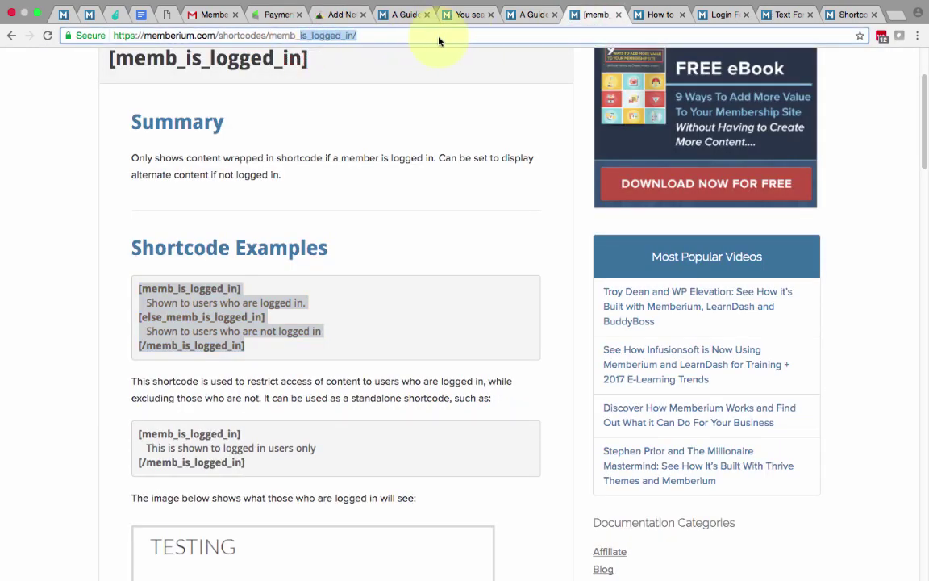
text(has)
key(Down)
key(Return)
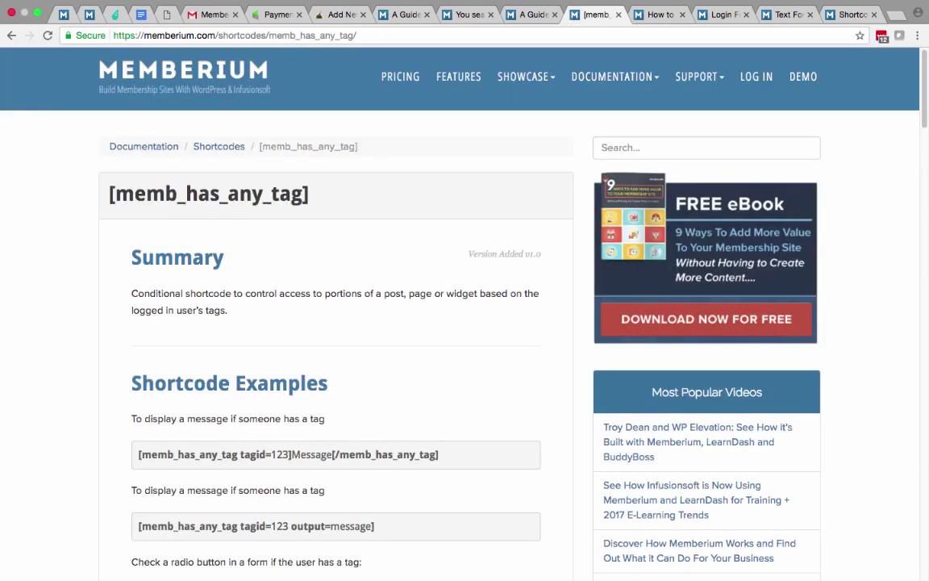
scroll(405, 149, down, 20)
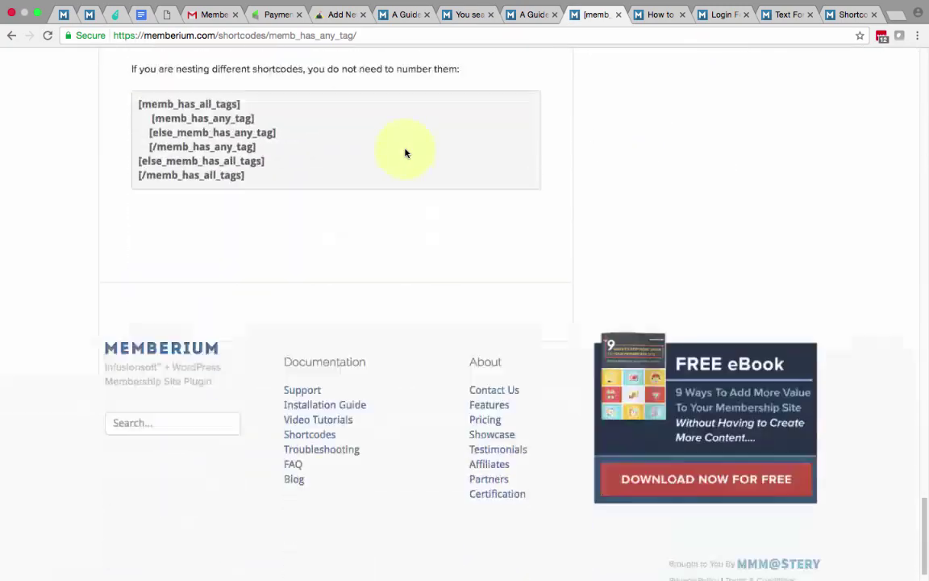
scroll(405, 152, up, 10)
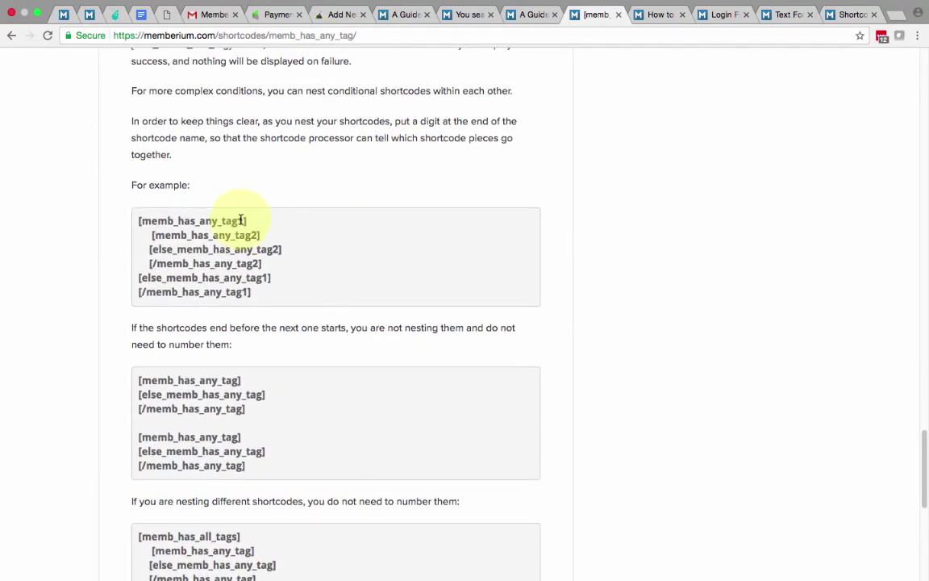
Examine in the nested memb_has_any_tag example how the digits 1 and 2 pair each opening, else and closing shortcode
drag(151, 234, 283, 266)
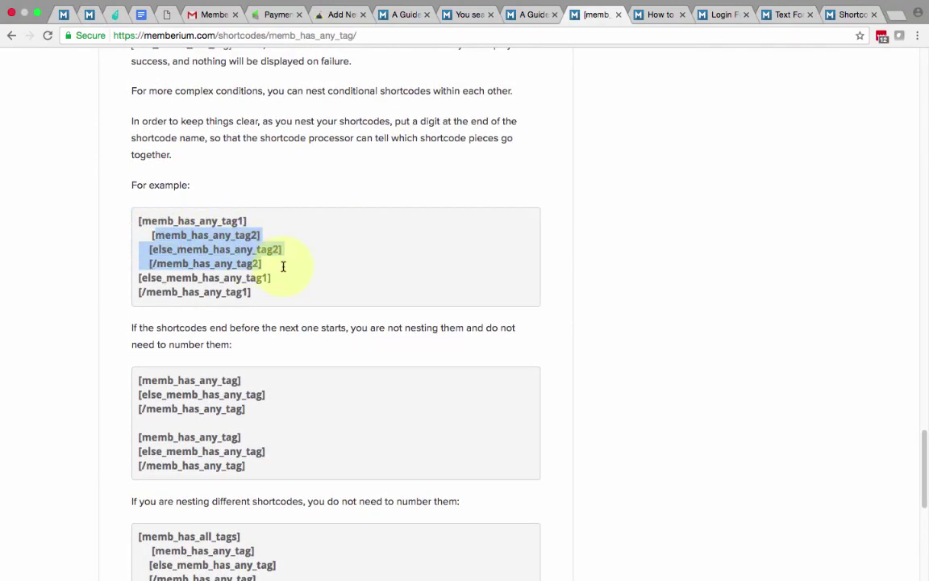
click(242, 220)
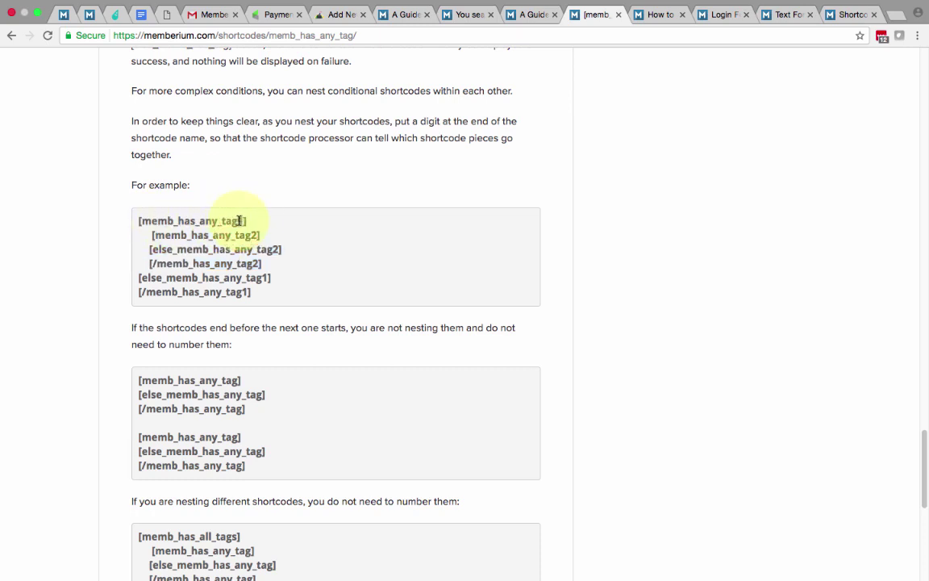
drag(240, 220, 274, 279)
click(139, 278)
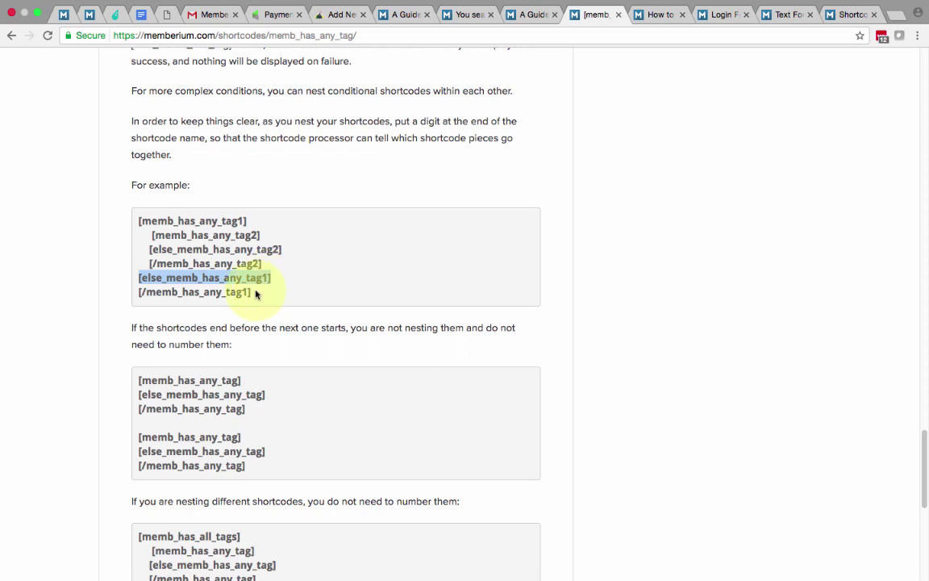
drag(254, 293, 126, 294)
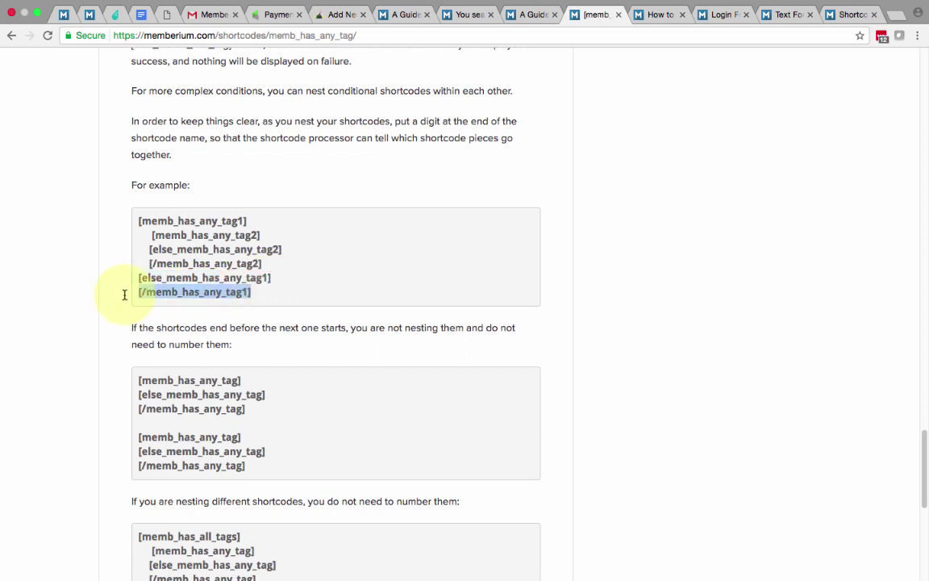
click(257, 235)
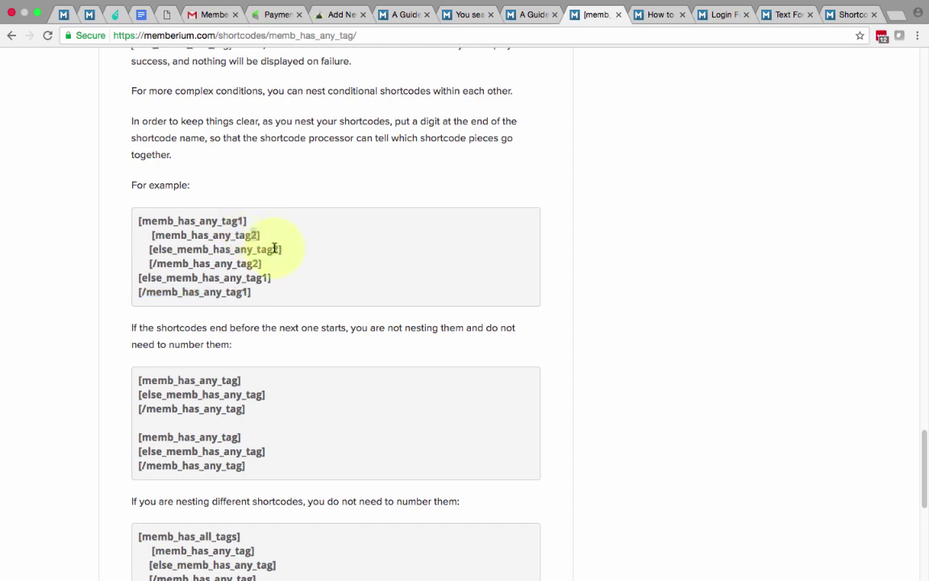
click(275, 249)
drag(275, 249, 148, 249)
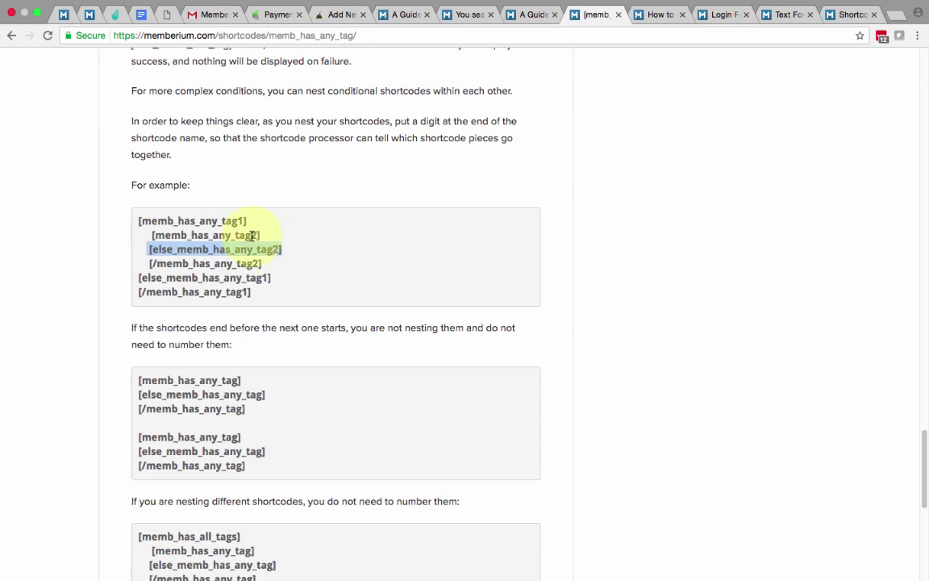
click(266, 276)
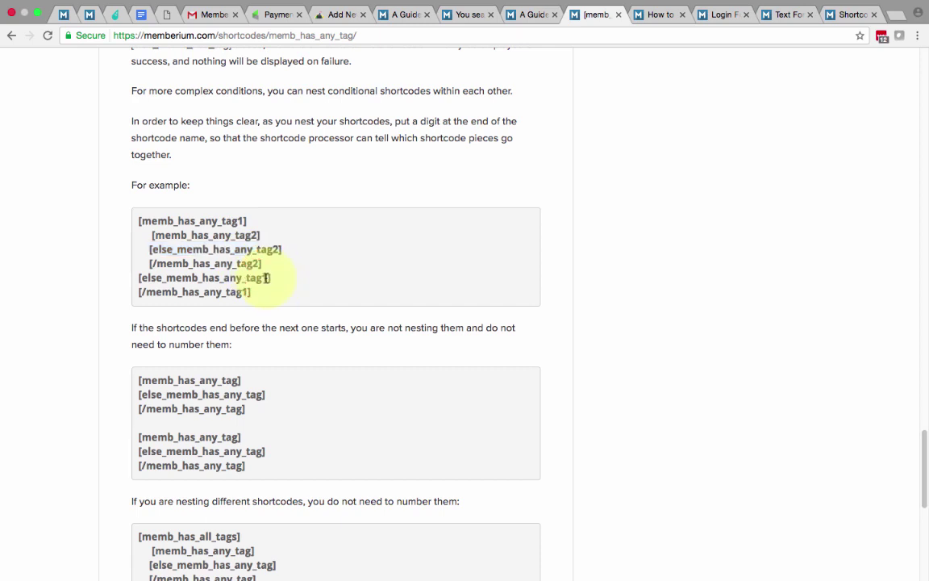